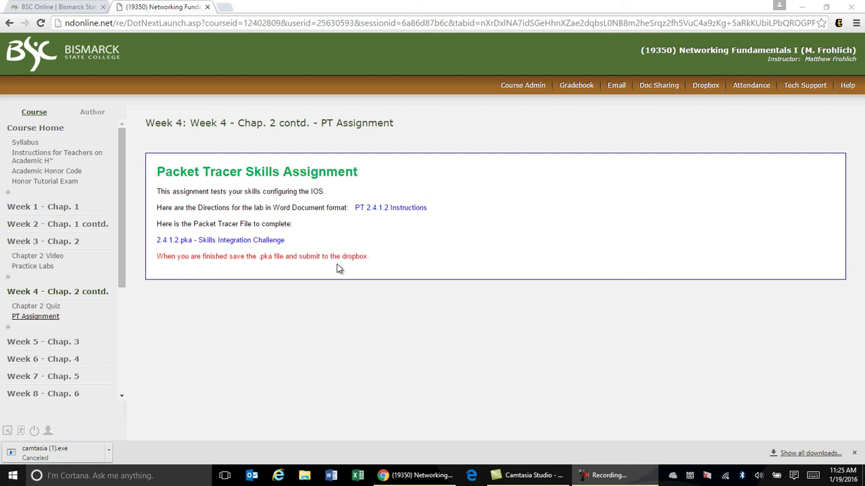
# Download the 2.4.1.2.pka Skills Integration Challenge file, open it in Cisco Packet Tracer and dismiss the user profile form.
pyautogui.click(265, 247)
pyautogui.click(88, 452)
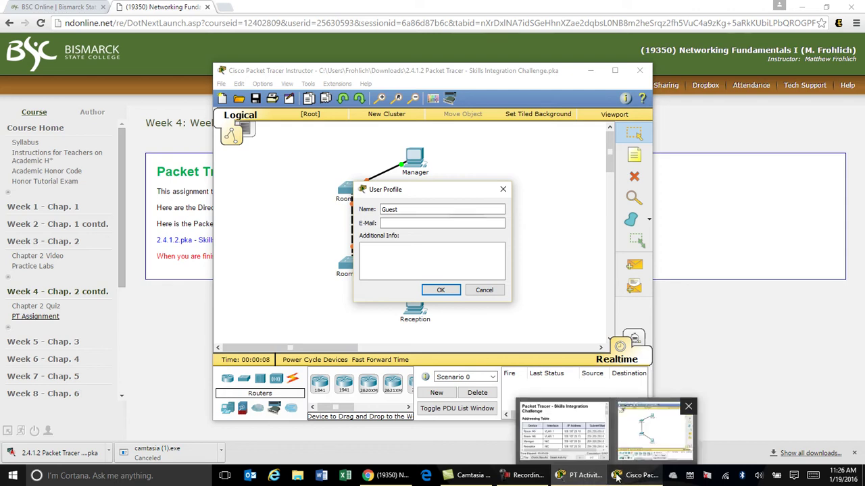
pyautogui.click(483, 290)
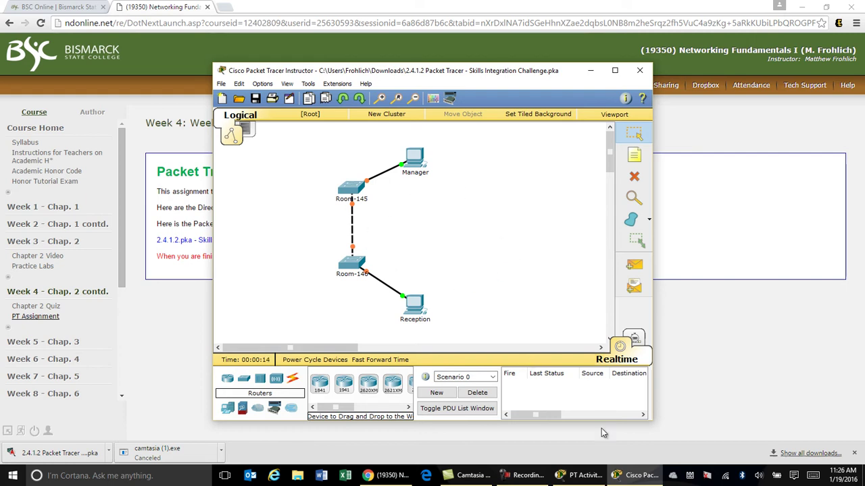
# Show the activity instructions full screen and place the network topology window in front, clear of the requirements list.
pyautogui.click(639, 476)
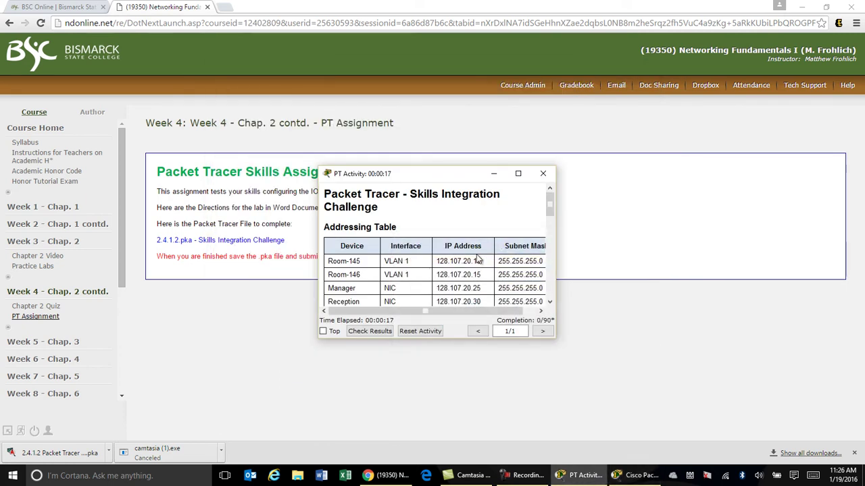
pyautogui.click(518, 173)
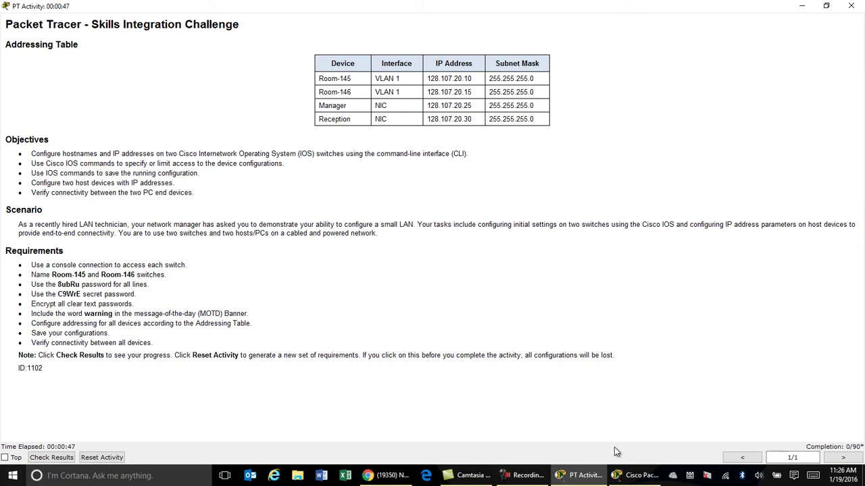
pyautogui.moveTo(630, 476)
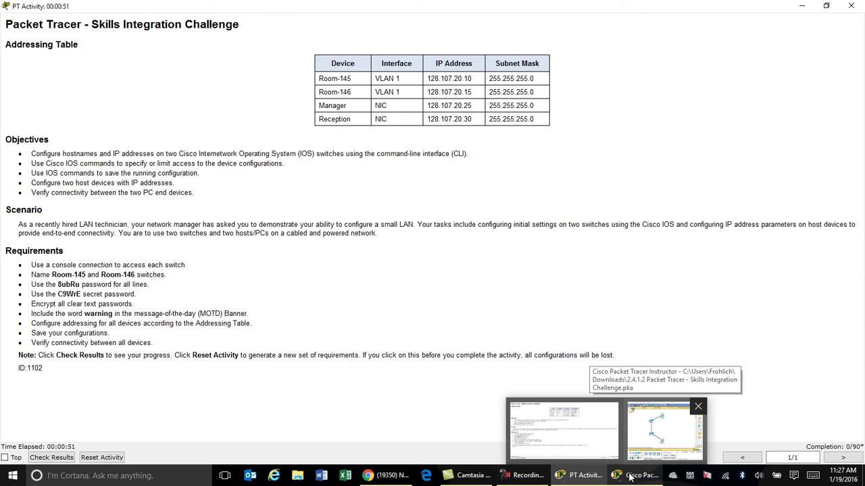
pyautogui.click(630, 477)
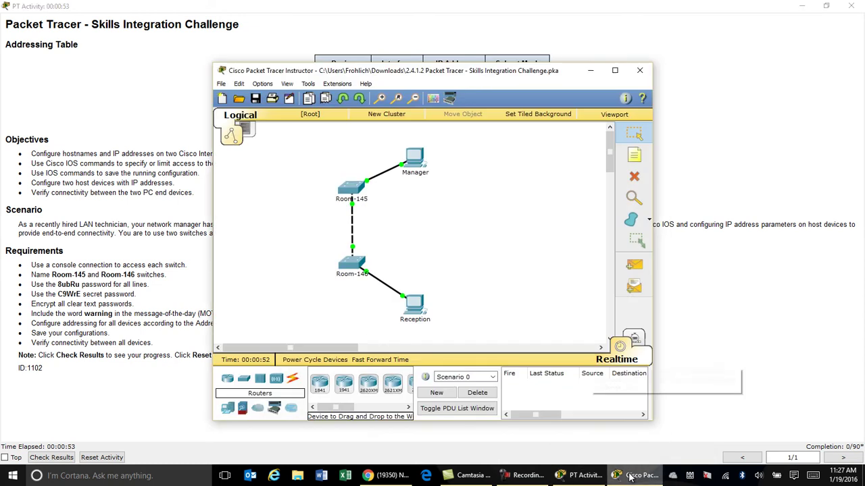
pyautogui.moveTo(525, 76); pyautogui.dragTo(586, 65)
# Open the Room-145 switch's command line to inspect its prompt, then close the switch window.
pyautogui.click(411, 181)
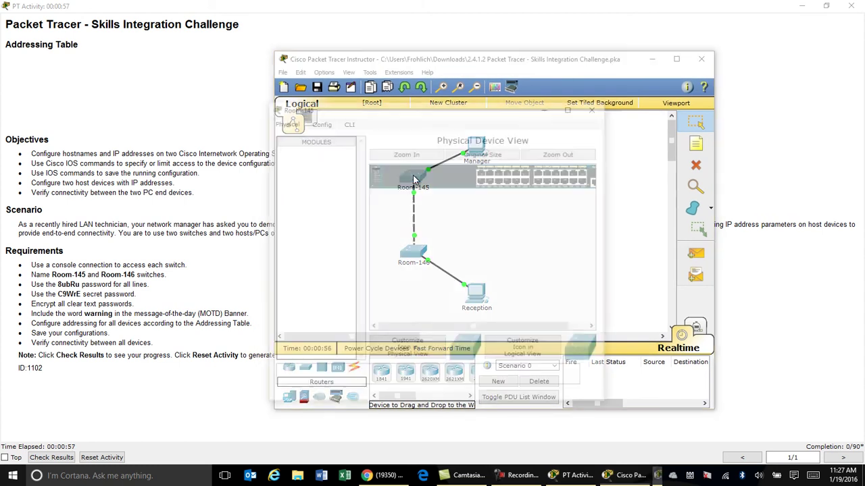
pyautogui.click(347, 122)
pyautogui.press('Return')
pyautogui.press('Return')
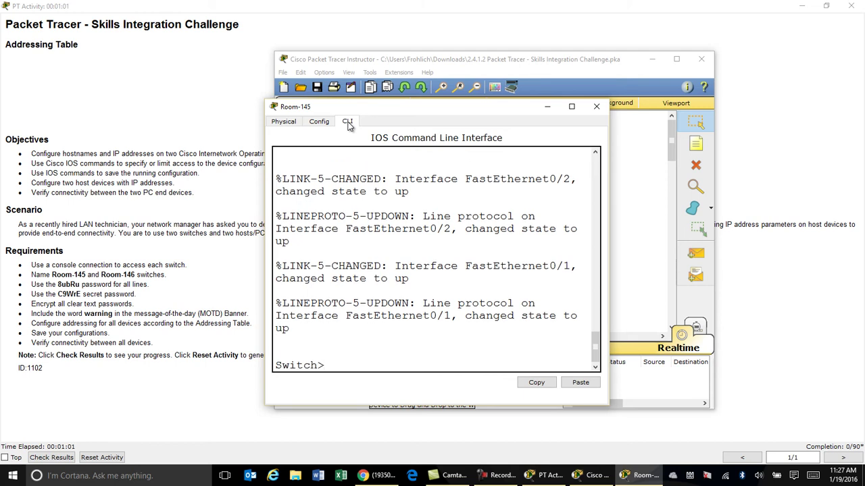
pyautogui.click(596, 108)
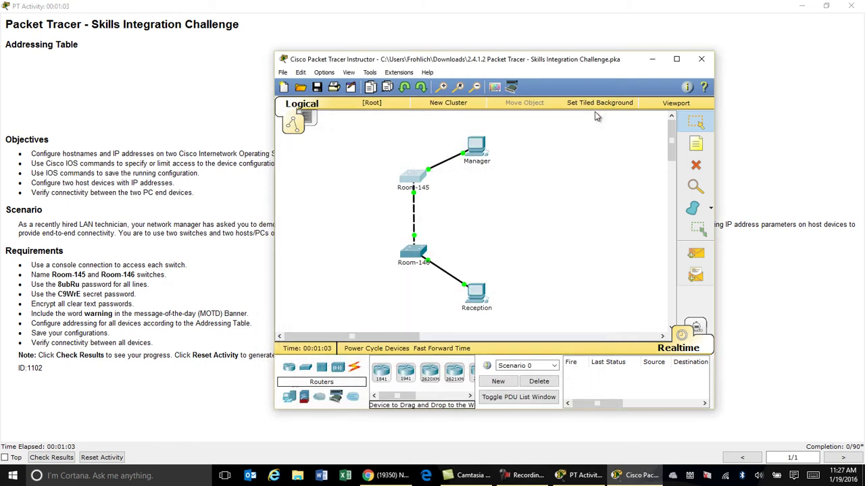
pyautogui.click(417, 180)
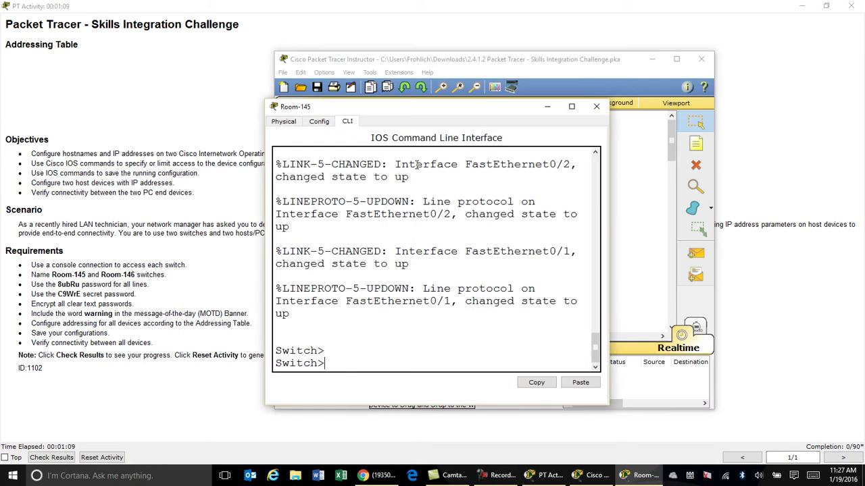
pyautogui.click(597, 106)
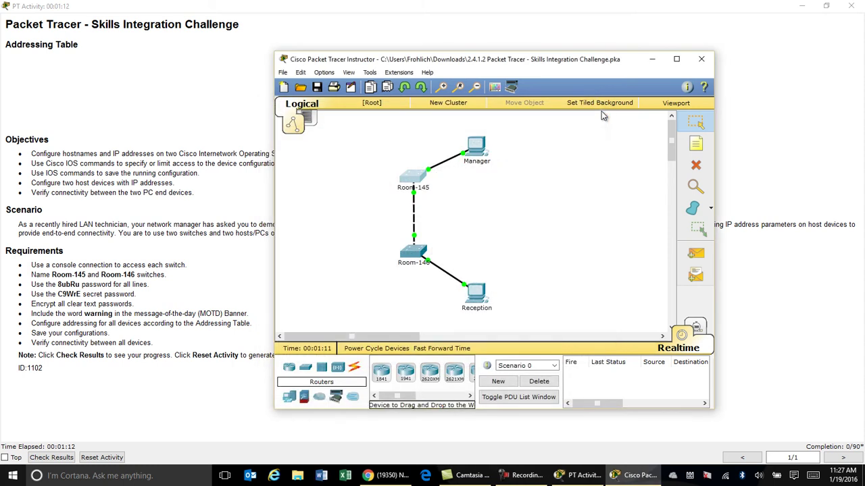
# Try to select a cable connection for linking devices in the topology.
pyautogui.click(355, 368)
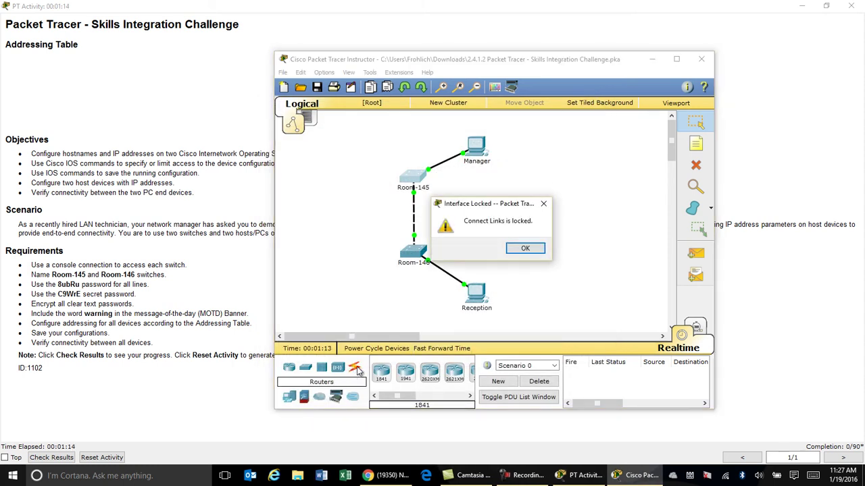
pyautogui.click(525, 248)
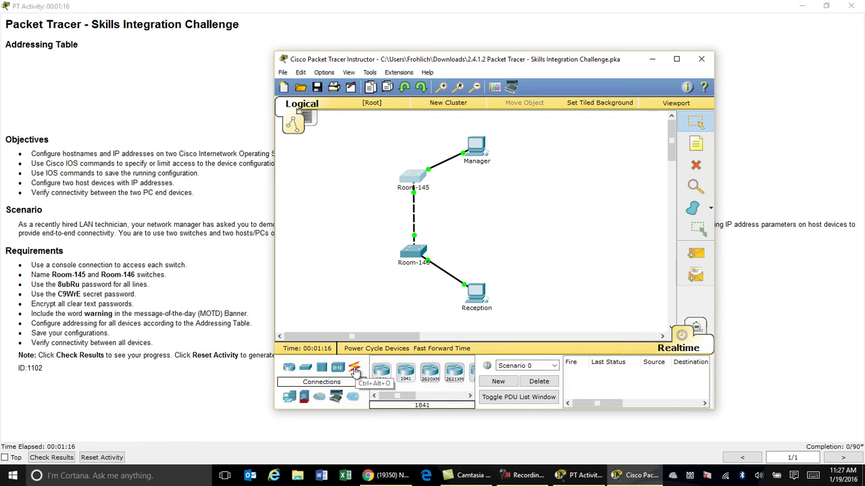
pyautogui.click(354, 371)
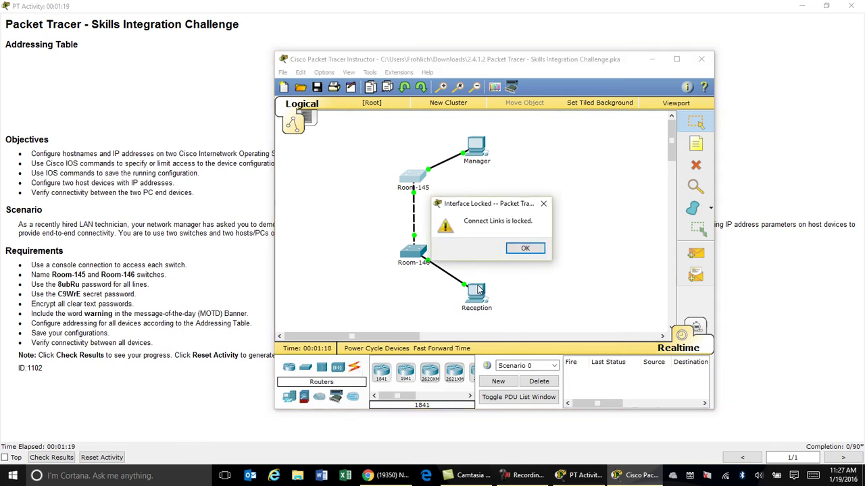
pyautogui.click(533, 253)
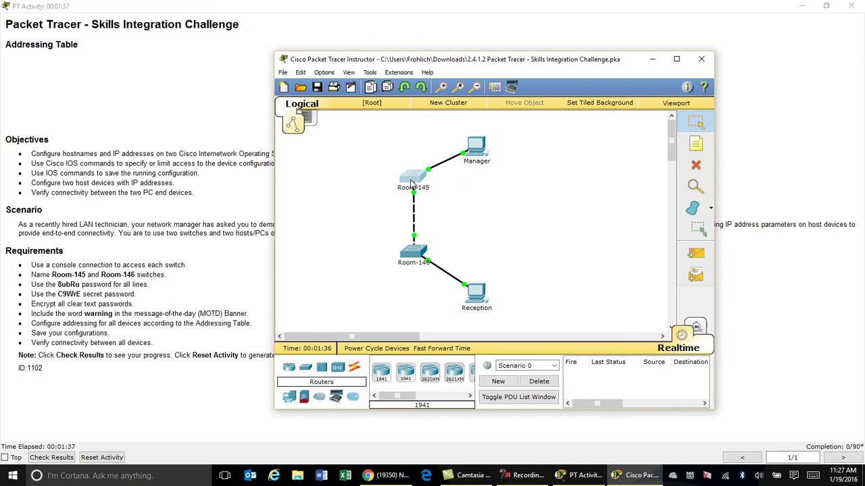
# Open a terminal session on the Manager PC with the default port settings, then close it.
pyautogui.click(477, 154)
pyautogui.click(364, 126)
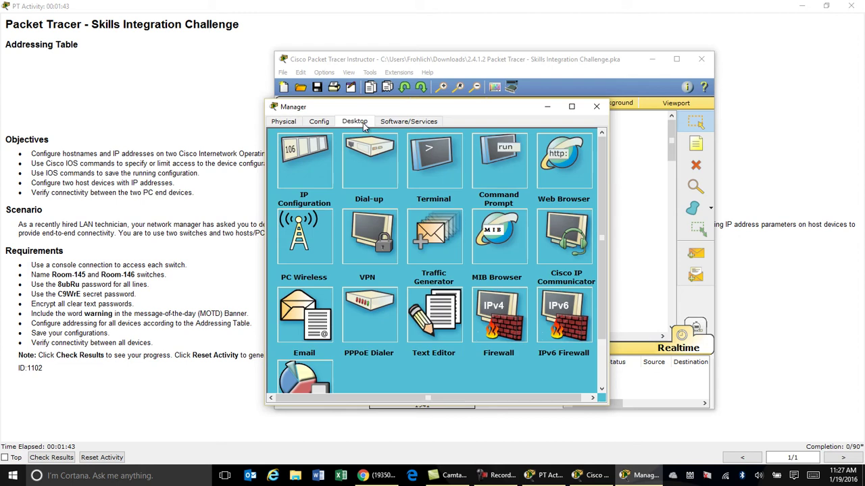
pyautogui.click(444, 162)
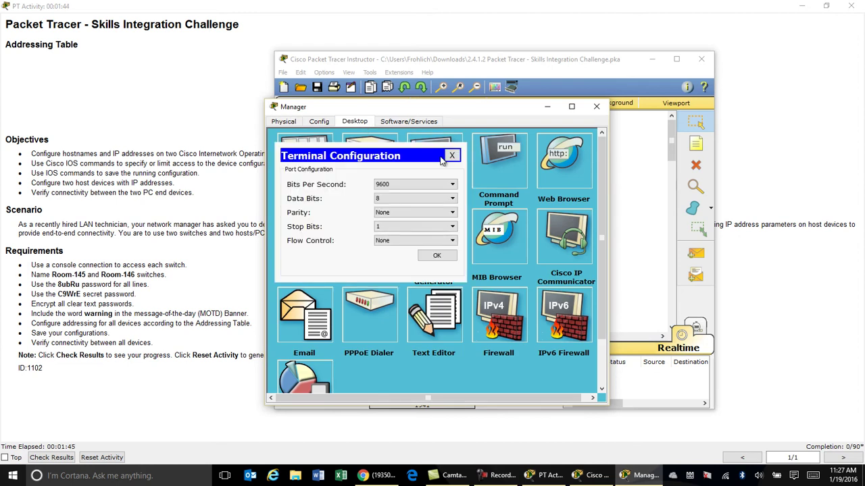
pyautogui.click(437, 255)
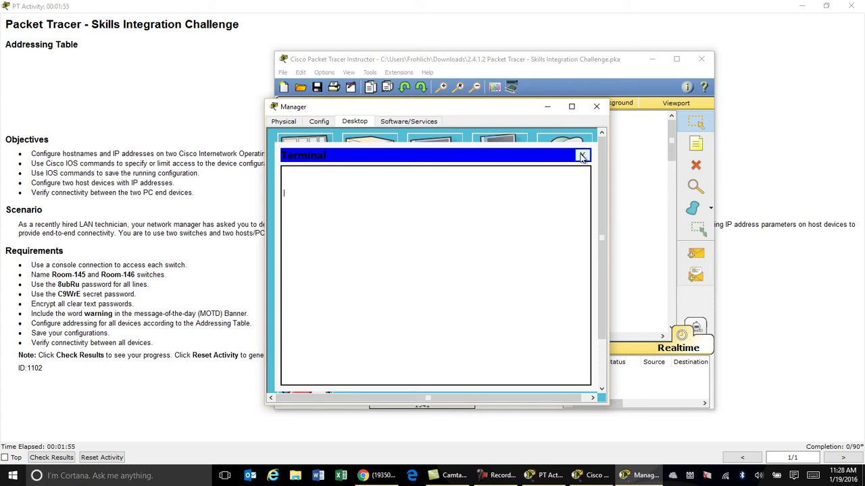
pyautogui.click(580, 156)
pyautogui.click(597, 107)
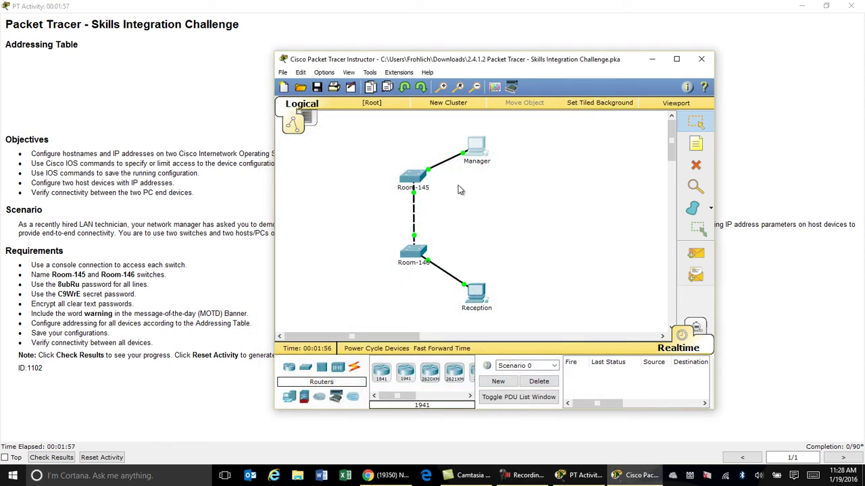
# In the Room-145 switch's command line, enter global configuration mode and set the hostname to Room-145.
pyautogui.click(415, 179)
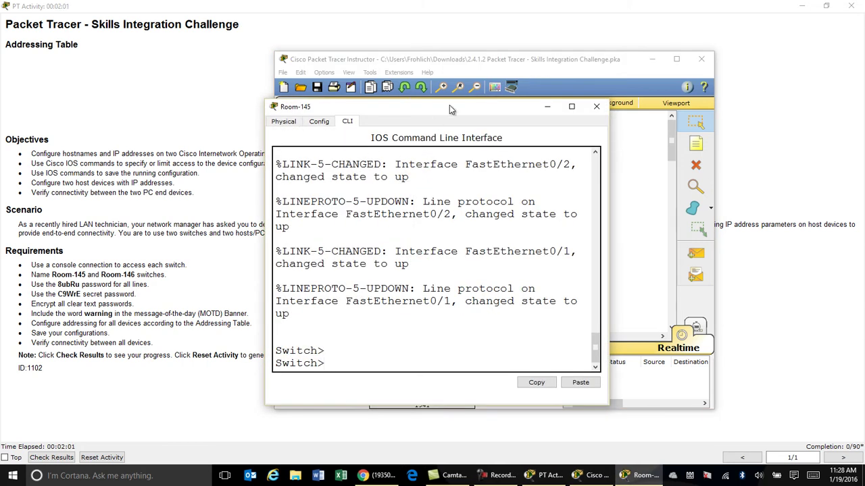
pyautogui.moveTo(449, 105); pyautogui.dragTo(452, 49)
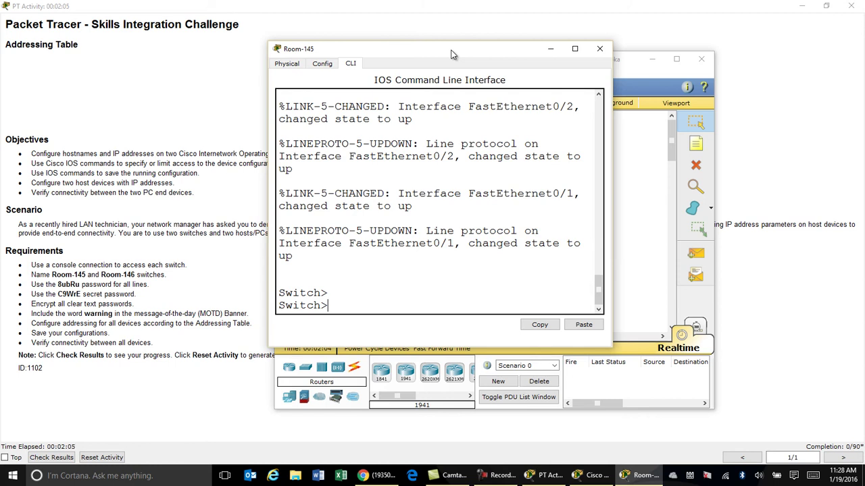
pyautogui.write('enable')
pyautogui.press('Return')
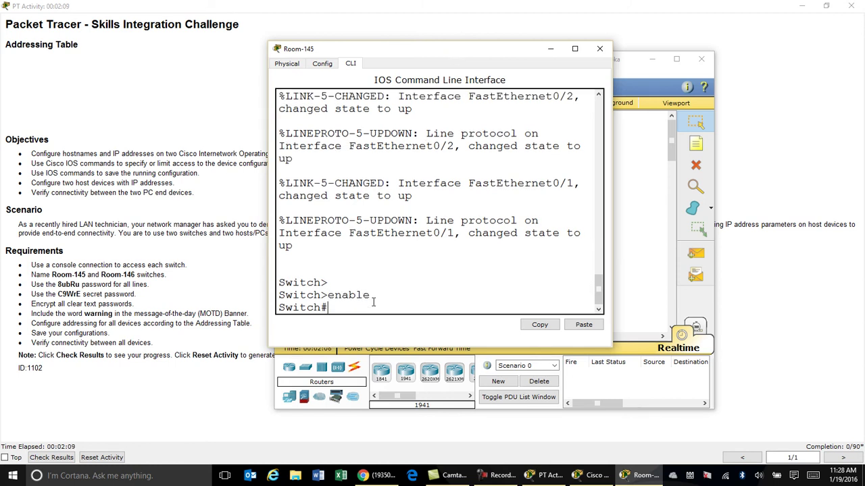
pyautogui.write('config t')
pyautogui.press('Return')
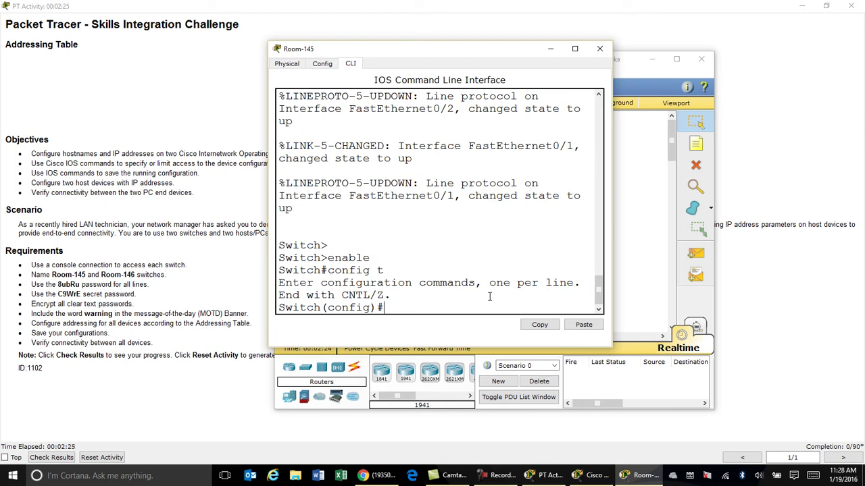
pyautogui.write('hostname Room-145')
pyautogui.press('Return')
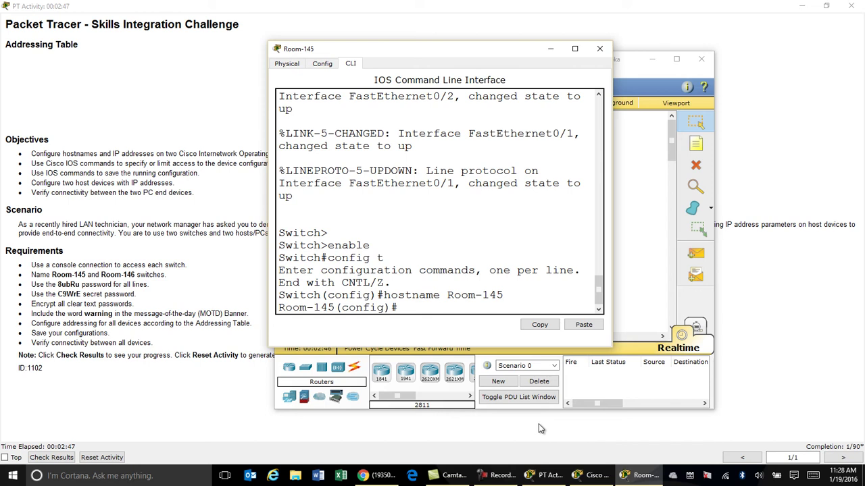
# Set the required line password on console line 0 of Room-145 and enable login.
pyautogui.moveTo(555, 473)
pyautogui.write('line console 0')
pyautogui.press('Return')
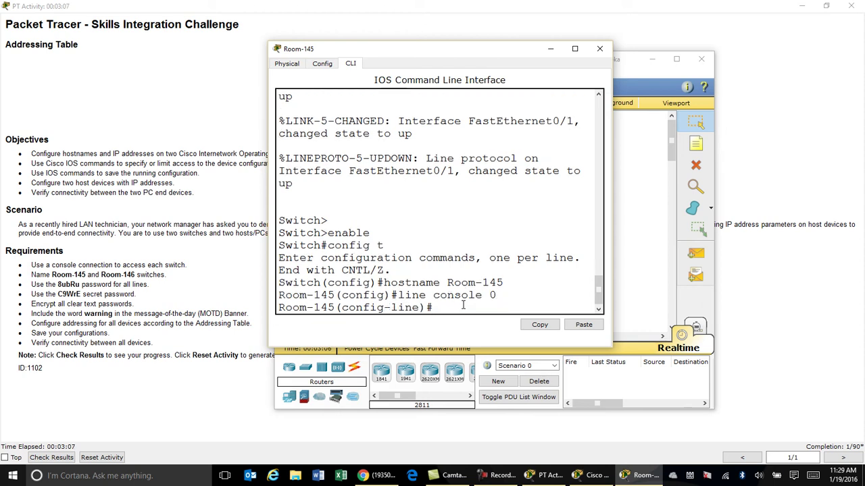
pyautogui.write('password 8')
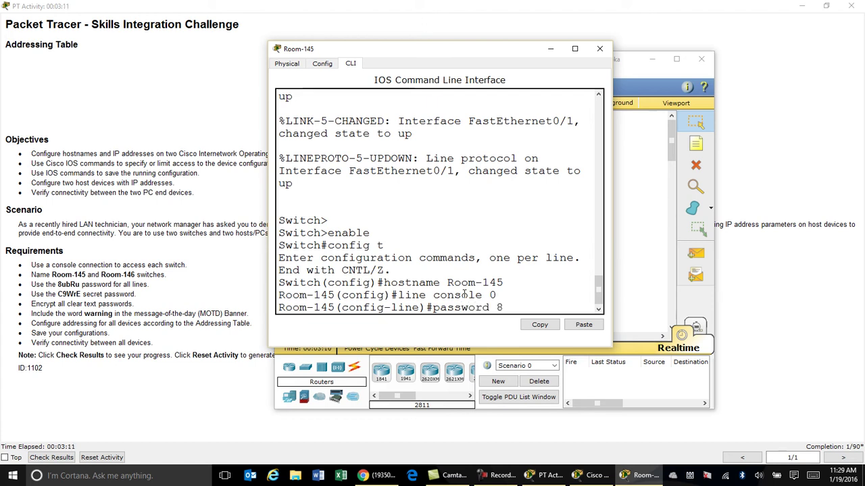
pyautogui.write('ubRu')
pyautogui.press('Return')
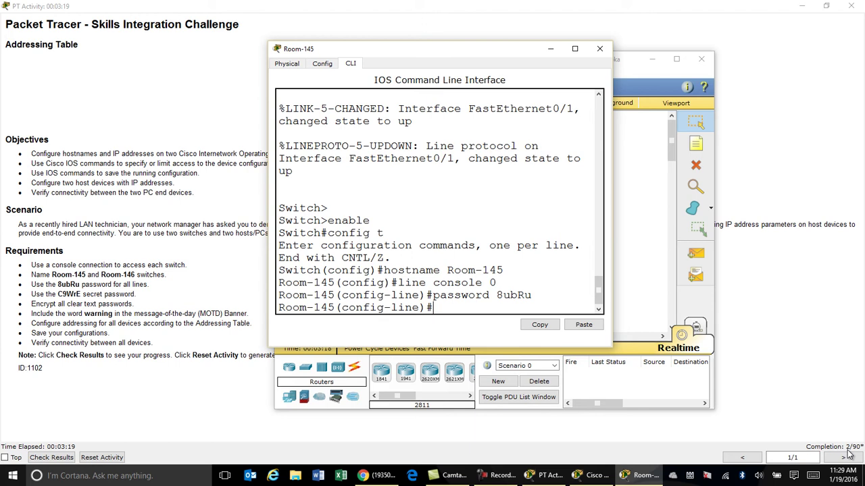
pyautogui.write('login')
pyautogui.press('Return')
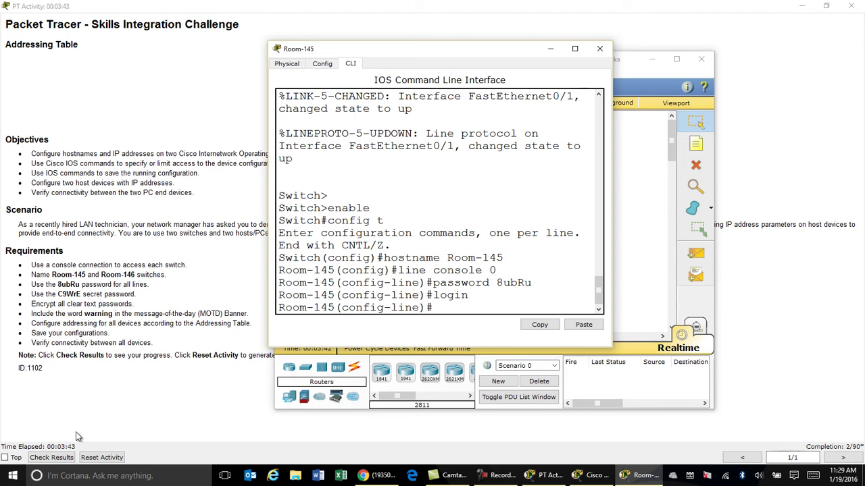
# Check the activity results, review the individual assessment items, and close the results.
pyautogui.click(62, 459)
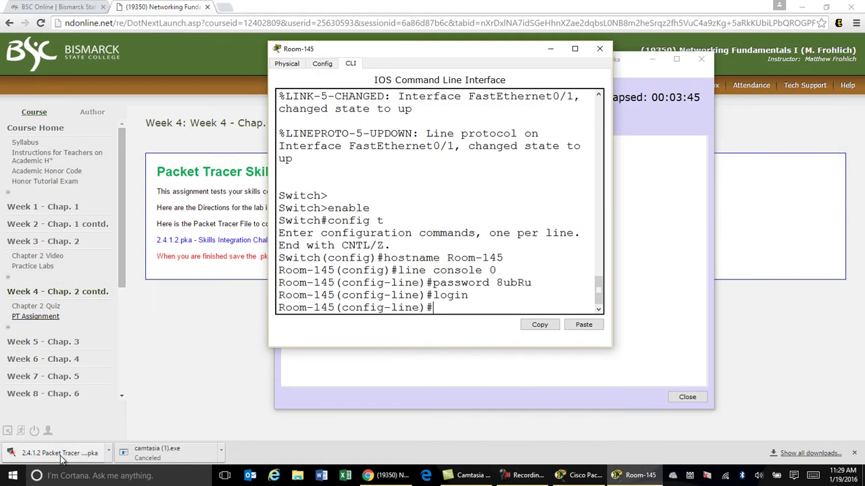
pyautogui.click(554, 49)
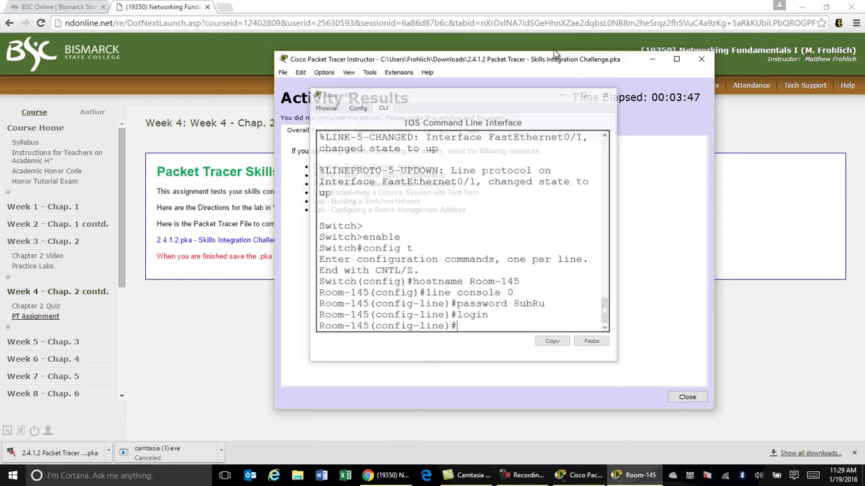
pyautogui.click(380, 132)
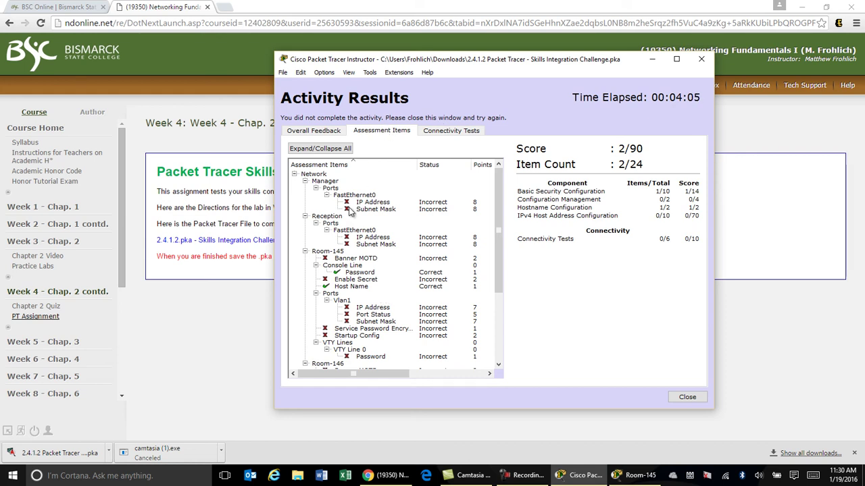
pyautogui.click(686, 398)
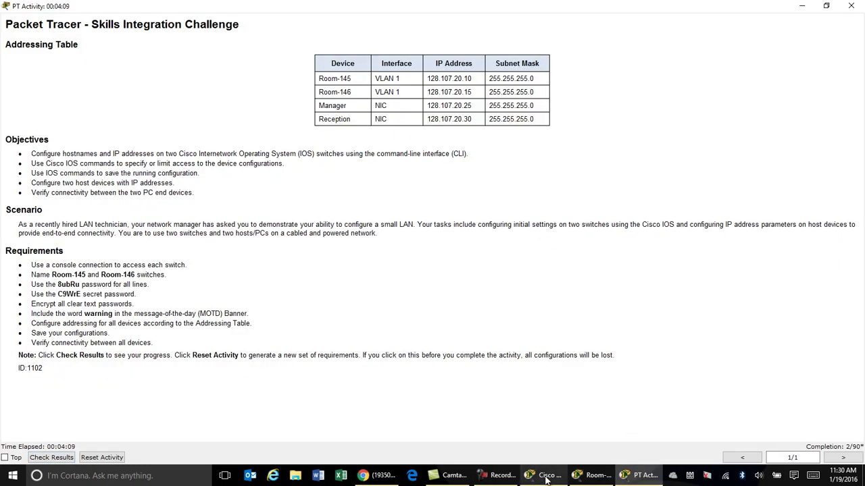
# In the Room-145 command line, enter vty lines 0 4 and assign the required line password.
pyautogui.click(577, 477)
pyautogui.click(550, 477)
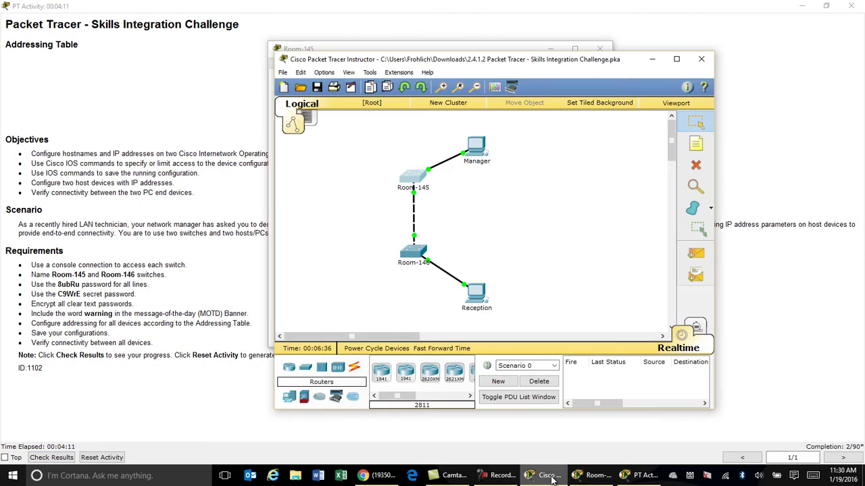
pyautogui.click(594, 476)
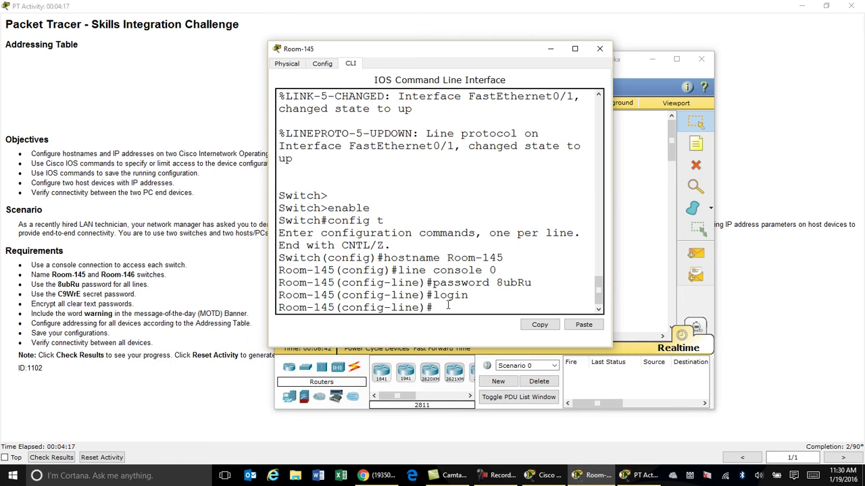
pyautogui.write('line vty 0 4')
pyautogui.press('Return')
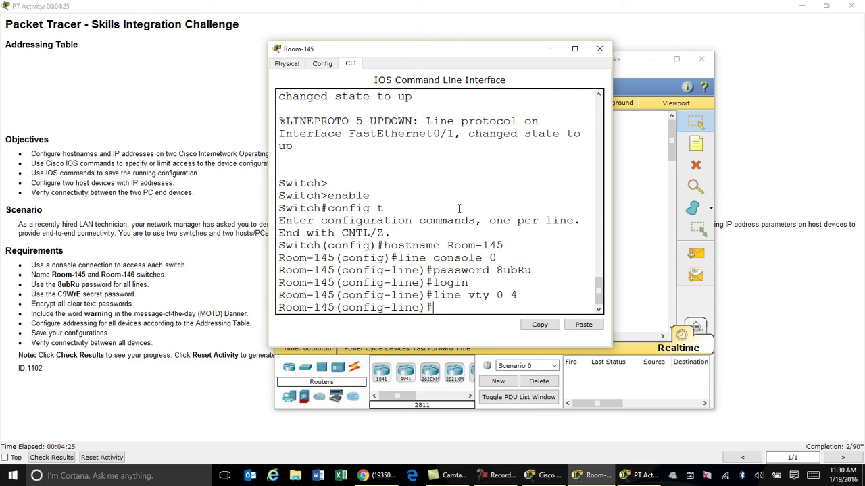
pyautogui.press('Up')
pyautogui.press('Up')
pyautogui.press('Up')
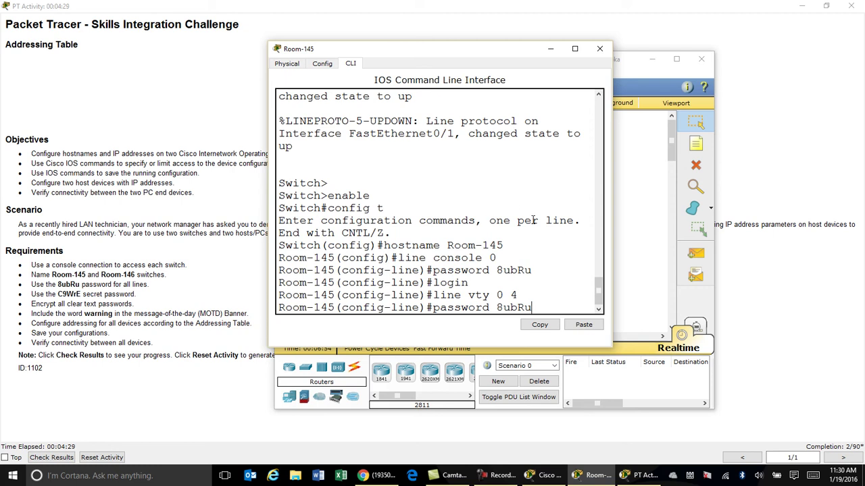
pyautogui.press('Return')
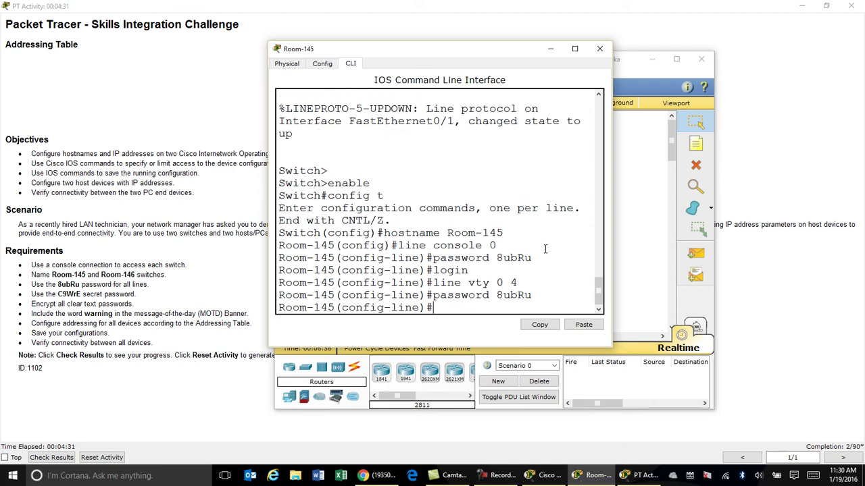
# Enable login on Room-145's vty lines and return to global configuration mode.
pyautogui.press('Up')
pyautogui.press('Up')
pyautogui.press('Up')
pyautogui.press('Return')
pyautogui.write('exit')
pyautogui.press('Return')
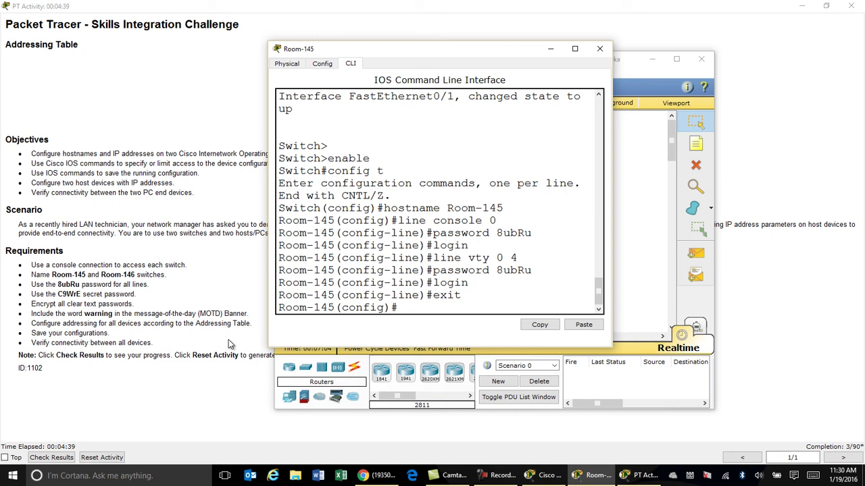
# Set the required enable secret password on Room-145 and turn on service password-encryption.
pyautogui.write('enable secret C')
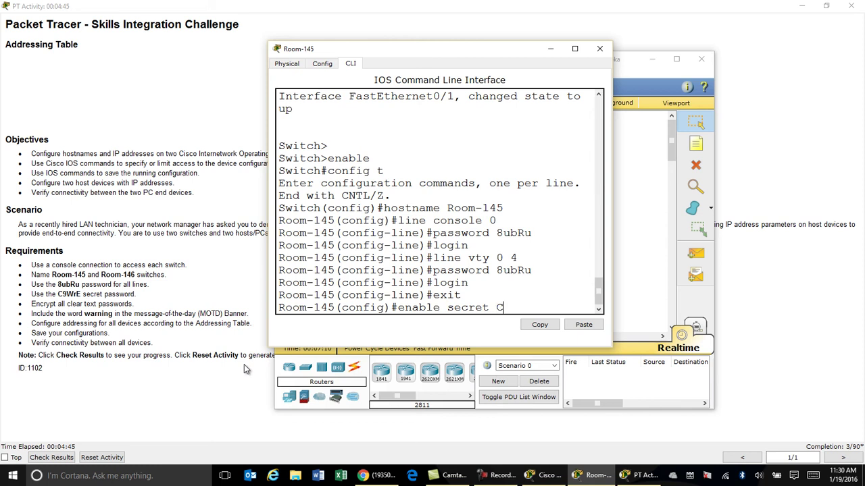
pyautogui.write('9WrE')
pyautogui.press('Return')
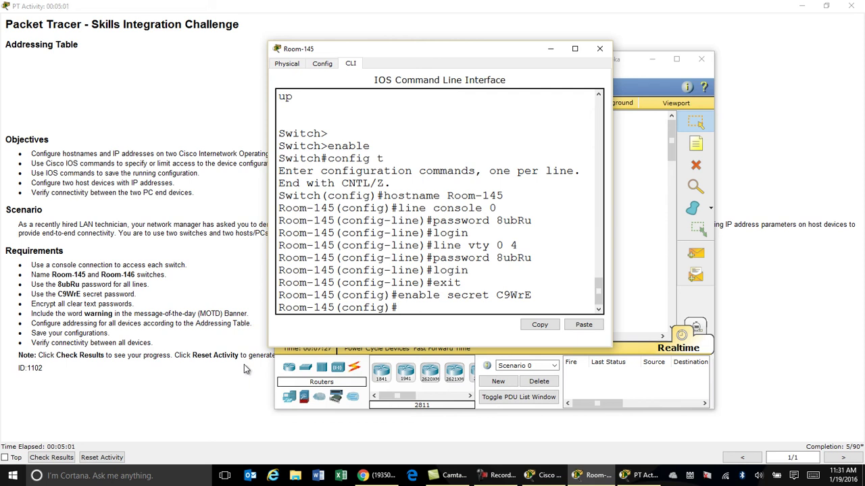
pyautogui.write('service password')
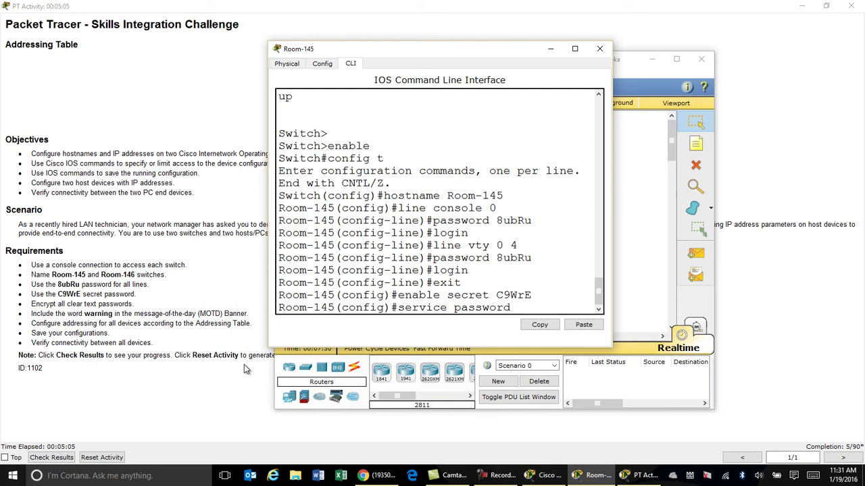
pyautogui.write('-encryption')
pyautogui.press('Return')
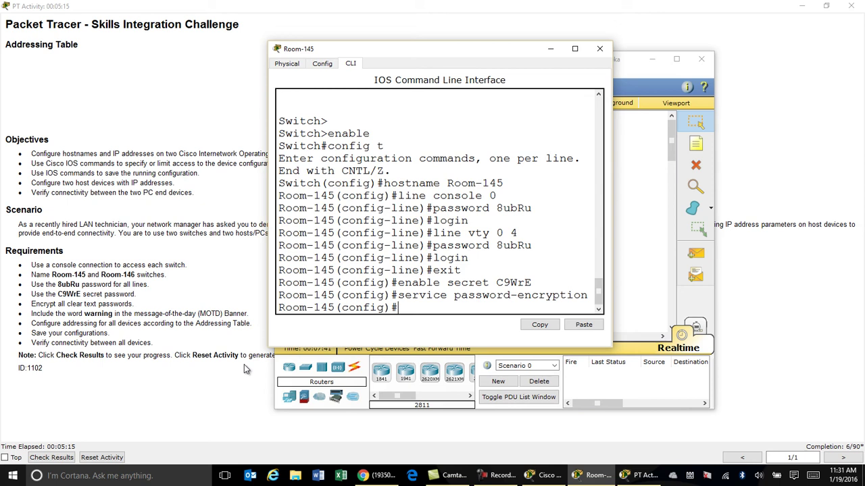
# Configure Room-145's message-of-the-day banner as "warning do not use", using % as the delimiter.
pyautogui.write('anner motd %warning do not use')
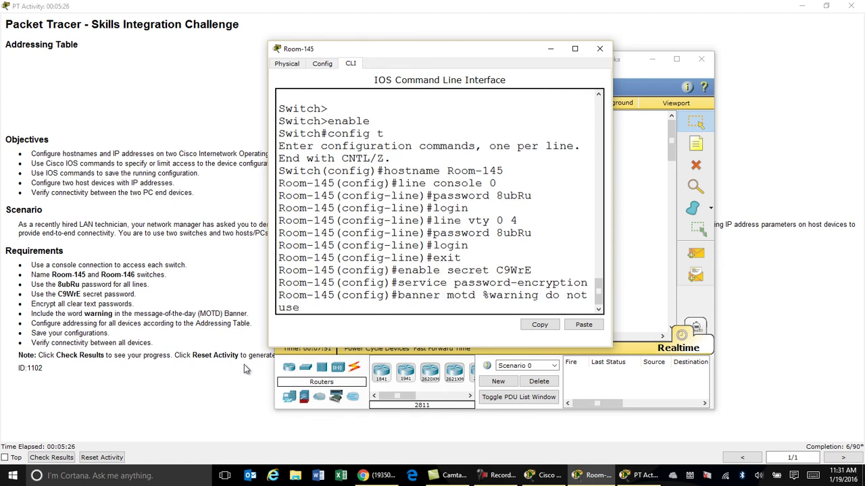
pyautogui.write('%')
pyautogui.press('Return')
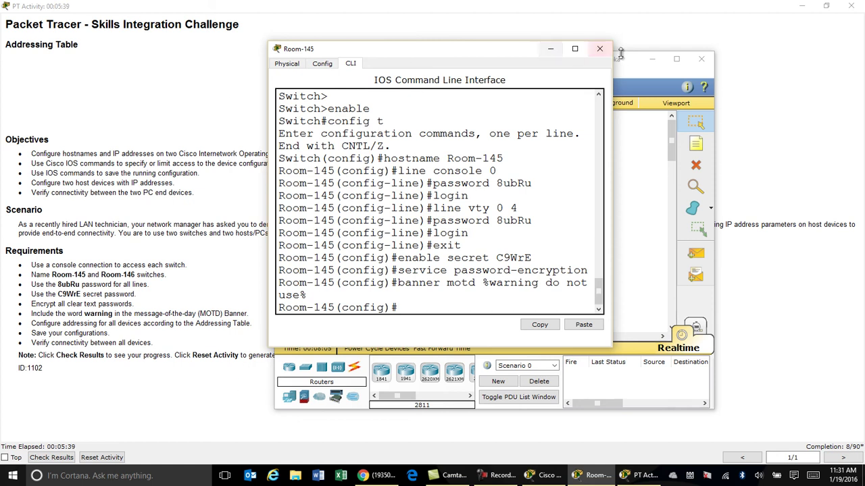
# Assign IP address 128.107.20.10 with mask 255.255.255.0 to Room-145's VLAN 1 interface.
pyautogui.click(652, 59)
pyautogui.moveTo(524, 59); pyautogui.dragTo(730, 127)
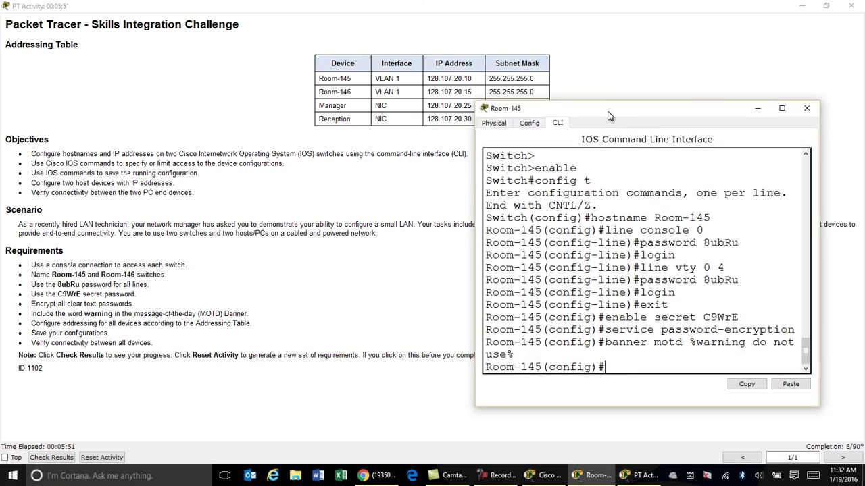
pyautogui.moveTo(607, 119); pyautogui.dragTo(406, 138)
pyautogui.write('int vlan')
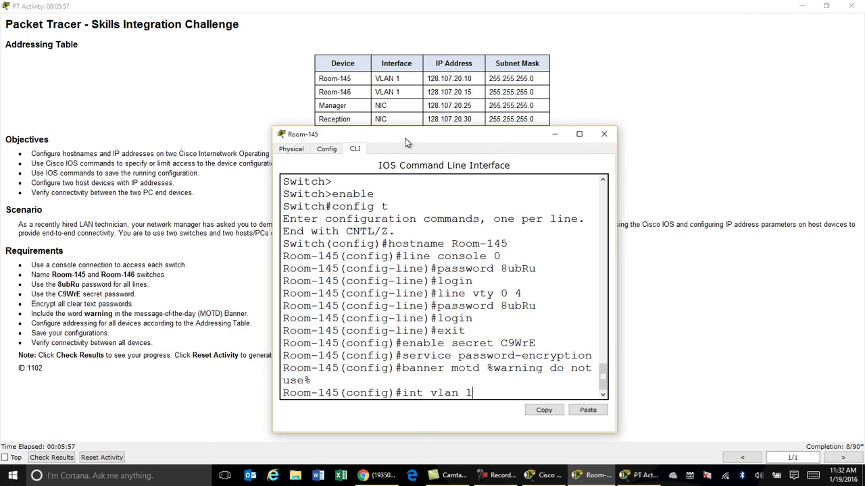
pyautogui.write(' 1')
pyautogui.press('Return')
pyautogui.write('ip')
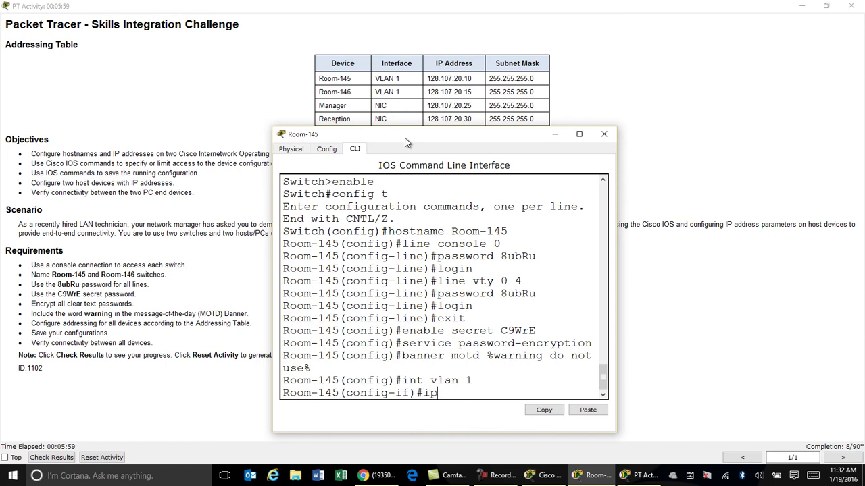
pyautogui.write(' address 128.107')
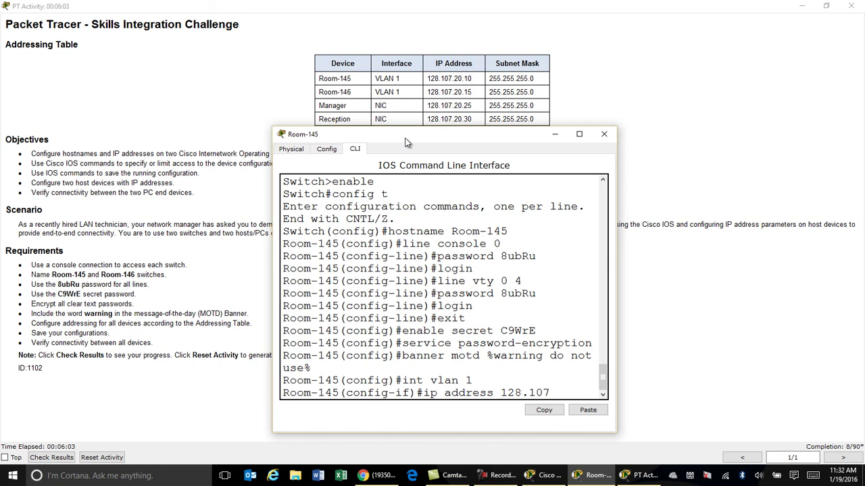
pyautogui.write('.20.10 2')
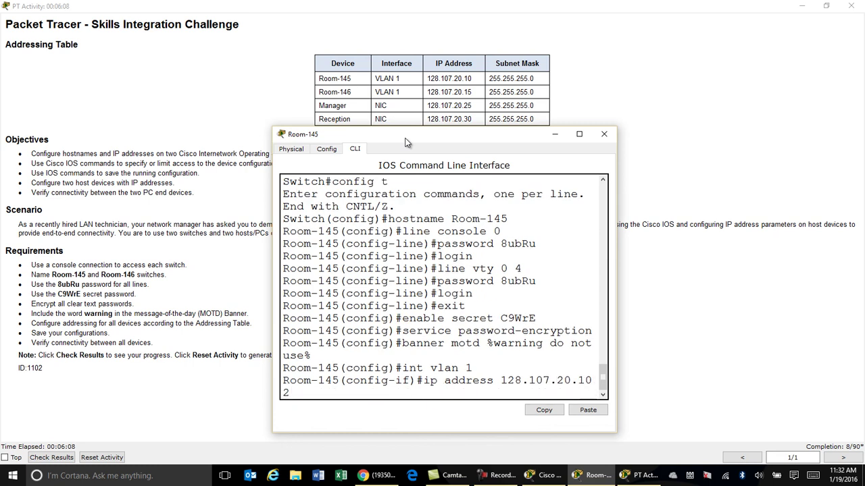
pyautogui.write('55.255.255.0')
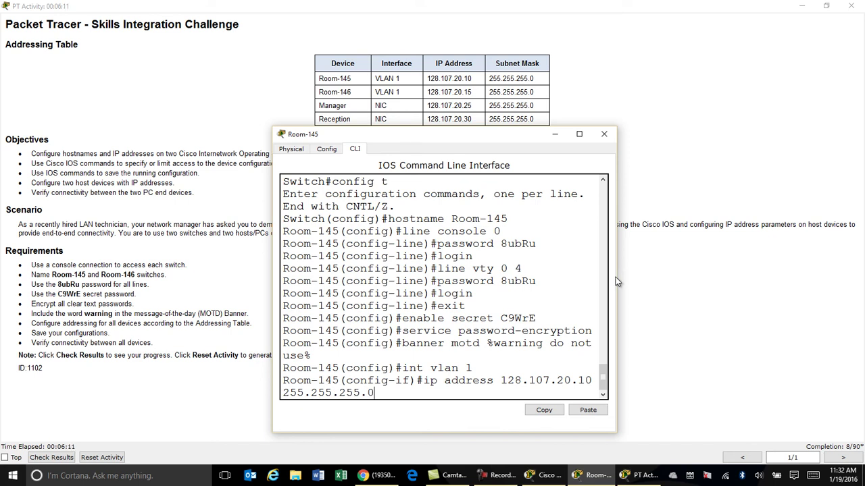
pyautogui.moveTo(616, 277); pyautogui.dragTo(728, 269)
pyautogui.press('Return')
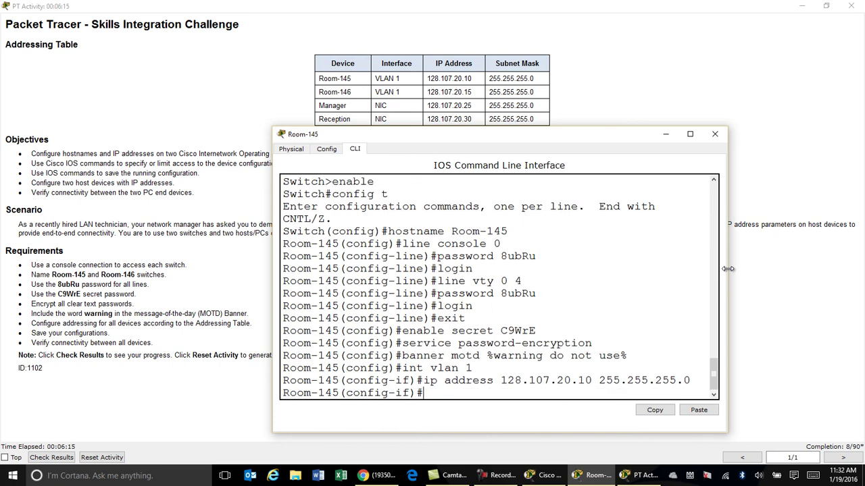
# Activate Room-145's VLAN 1 interface with no shutdown.
pyautogui.write('no shutdown')
pyautogui.press('Return')
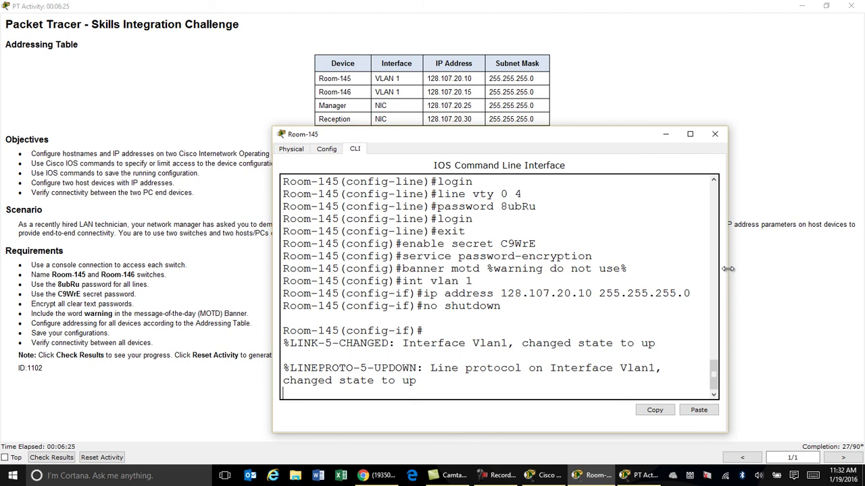
pyautogui.press('Return')
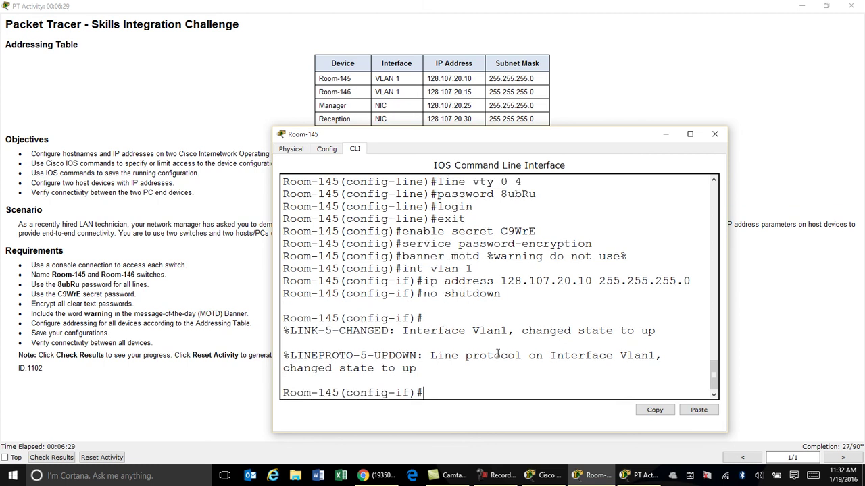
# Exit configuration mode on Room-145 and save the running configuration to startup-config.
pyautogui.write('exit')
pyautogui.press('Return')
pyautogui.write('exit')
pyautogui.press('Return')
pyautogui.press('Return')
pyautogui.press('Return')
pyautogui.press('Return')
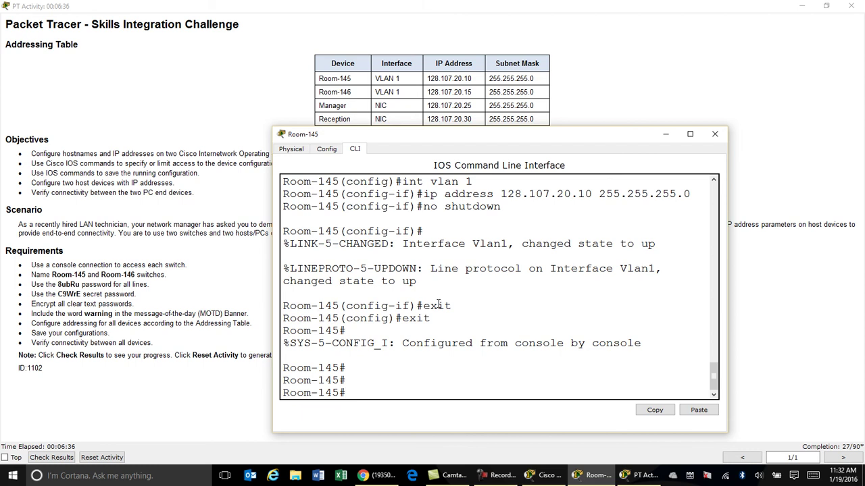
pyautogui.write('copy run start')
pyautogui.press('Return')
pyautogui.press('Return')
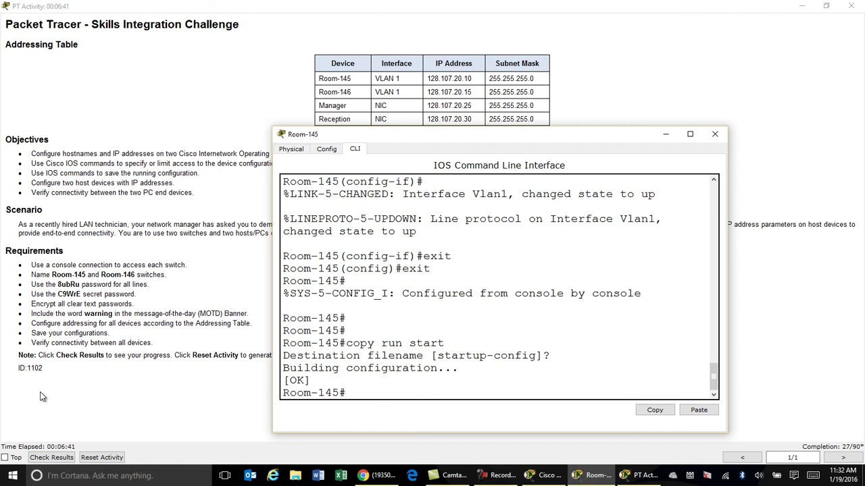
# Check the activity results, review the assessment items for both PCs and both switches, and close the results.
pyautogui.click(50, 459)
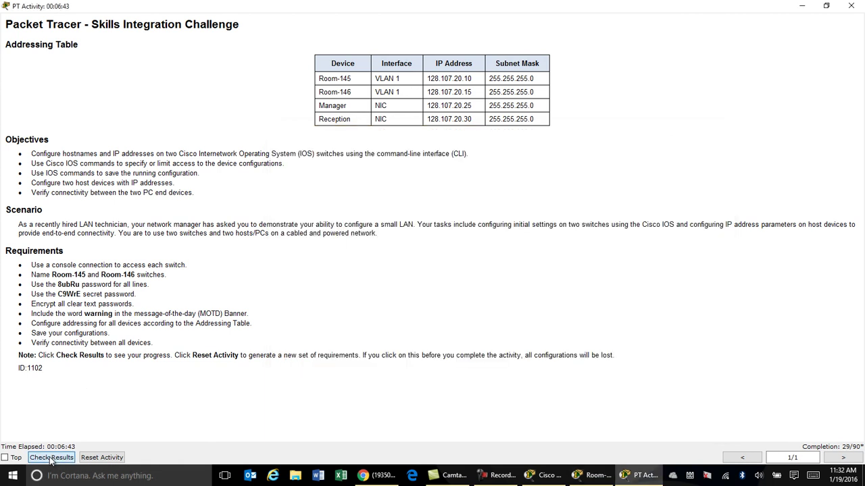
pyautogui.hotkey('alt', 'F4')
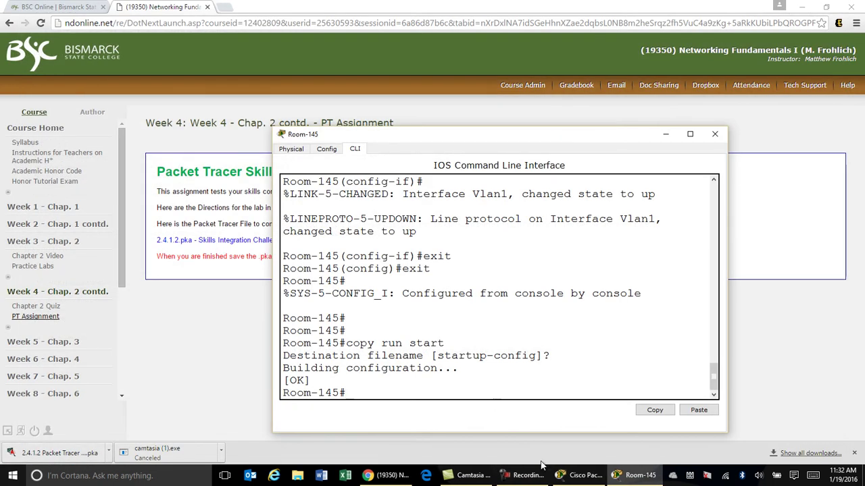
pyautogui.click(577, 476)
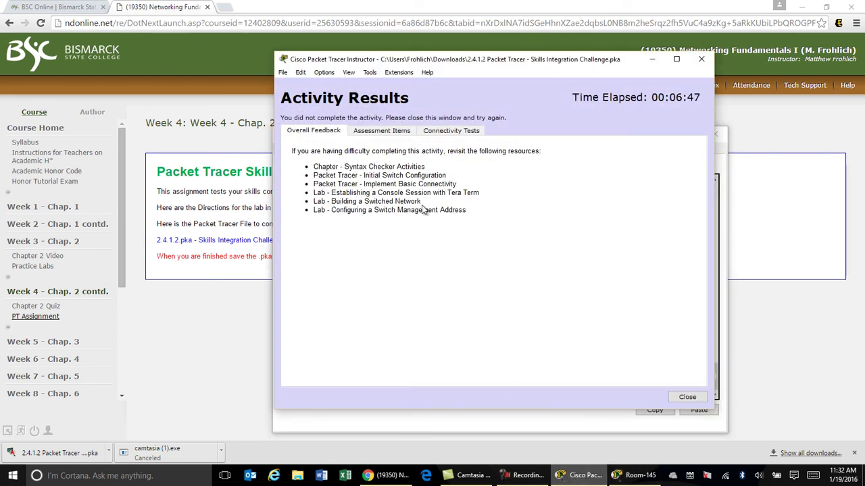
pyautogui.click(381, 131)
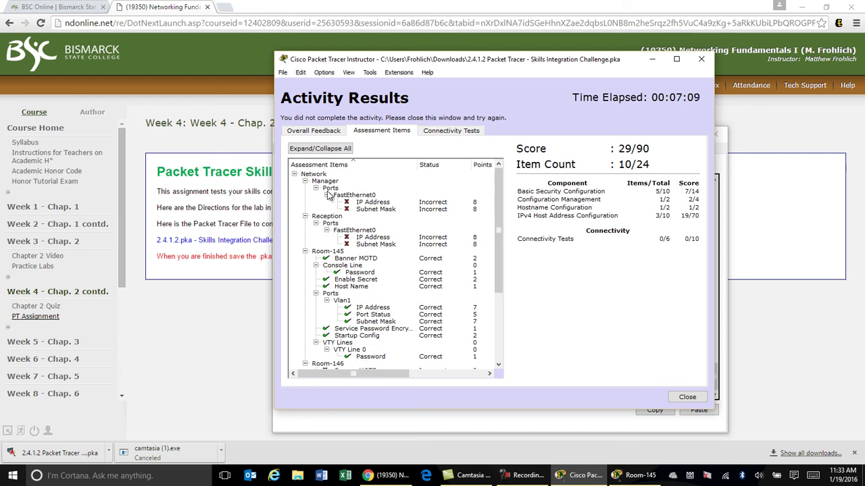
pyautogui.moveTo(500, 227); pyautogui.dragTo(499, 294)
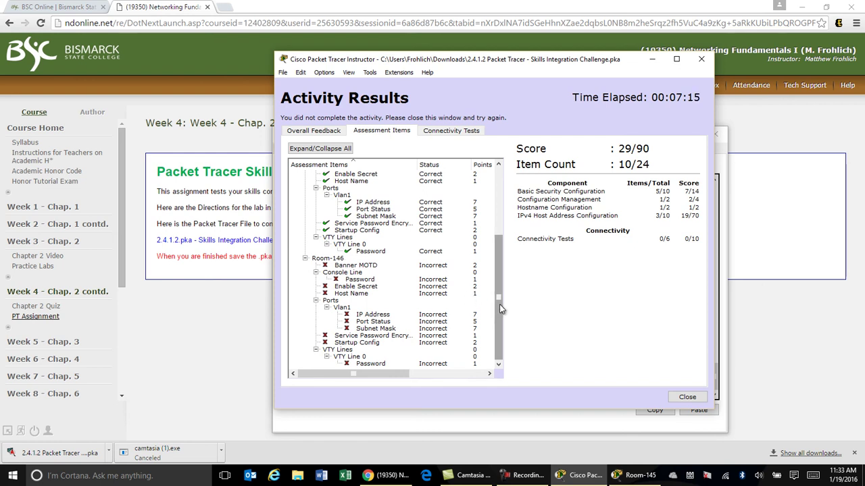
pyautogui.moveTo(499, 305); pyautogui.dragTo(498, 216)
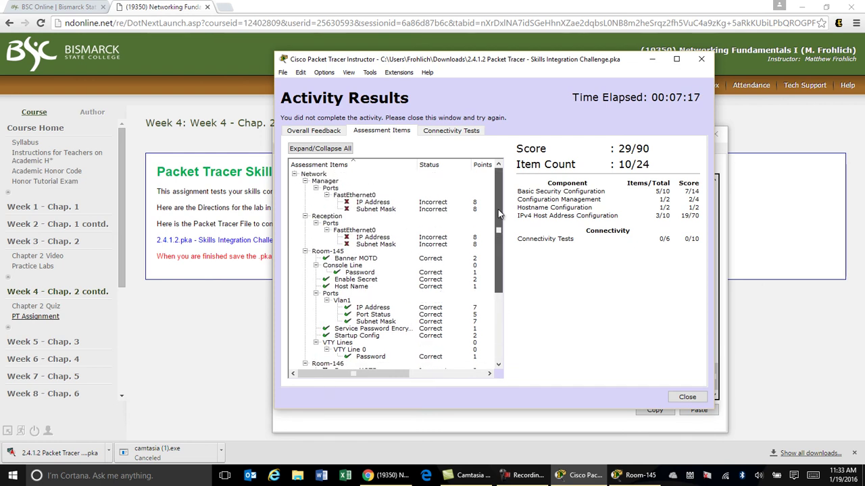
pyautogui.click(695, 397)
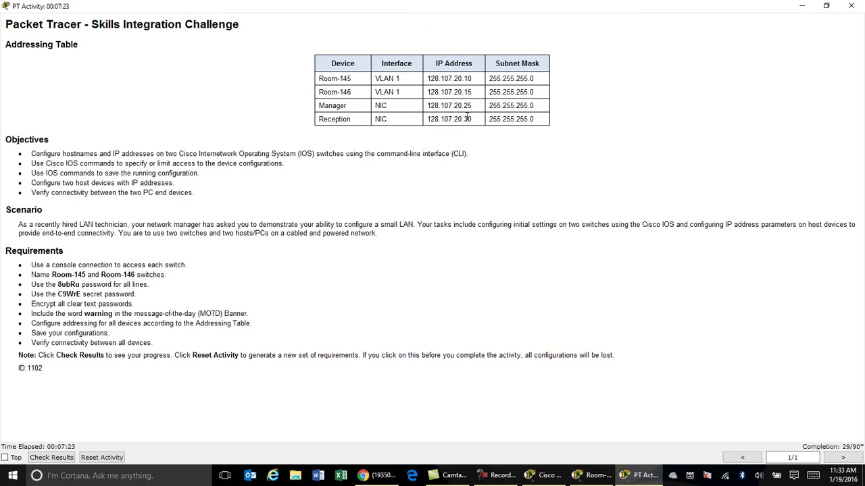
# Open the Manager PC's IP configuration and set its static IP address to 128.107.20.25.
pyautogui.click(545, 475)
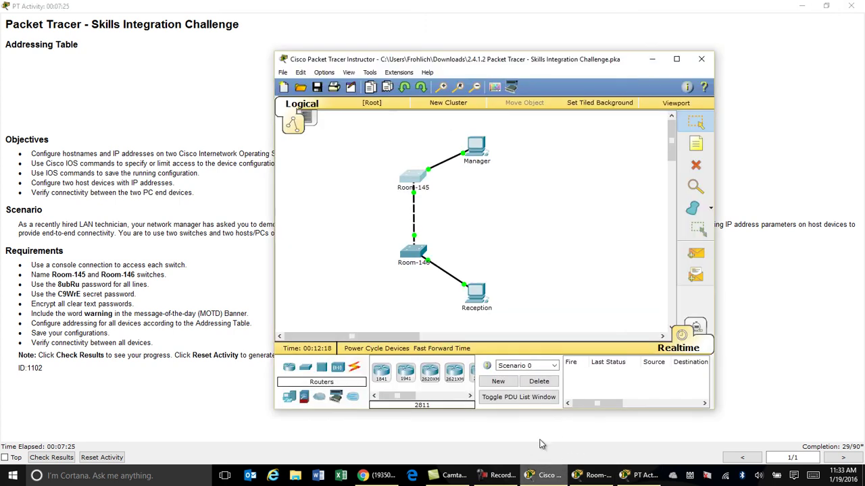
pyautogui.moveTo(526, 62); pyautogui.dragTo(602, 78)
pyautogui.click(556, 161)
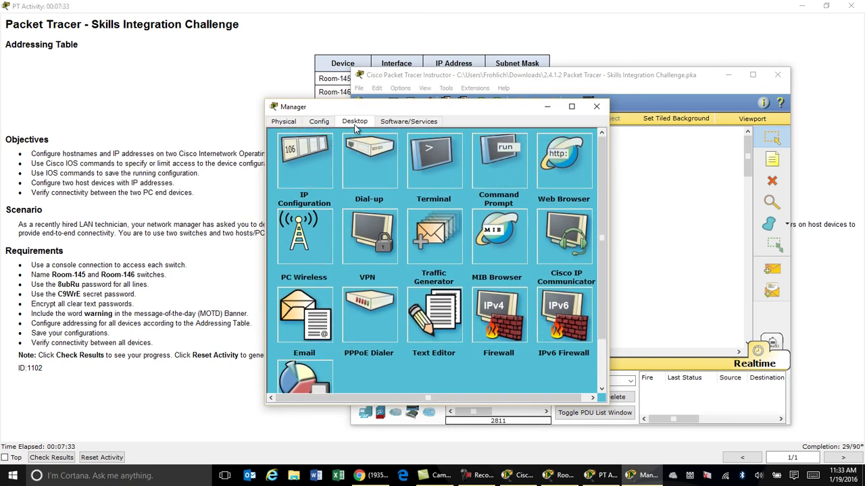
pyautogui.click(312, 165)
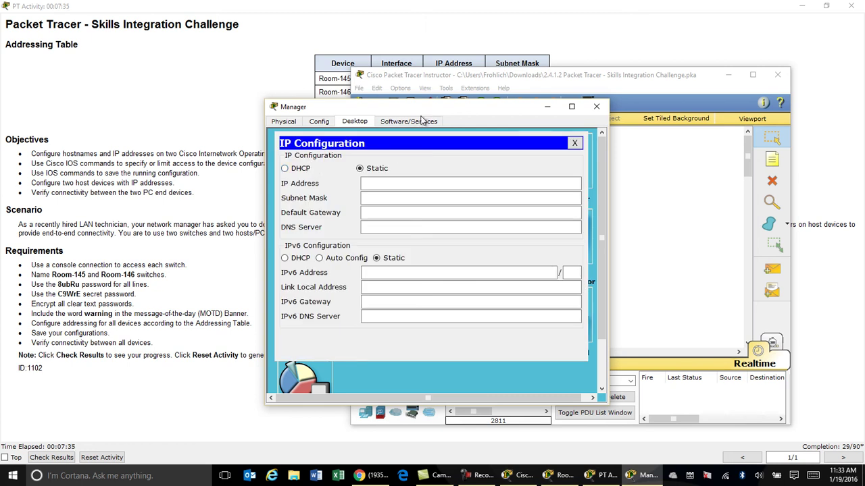
pyautogui.moveTo(455, 76); pyautogui.dragTo(564, 211)
pyautogui.moveTo(441, 111); pyautogui.dragTo(441, 151)
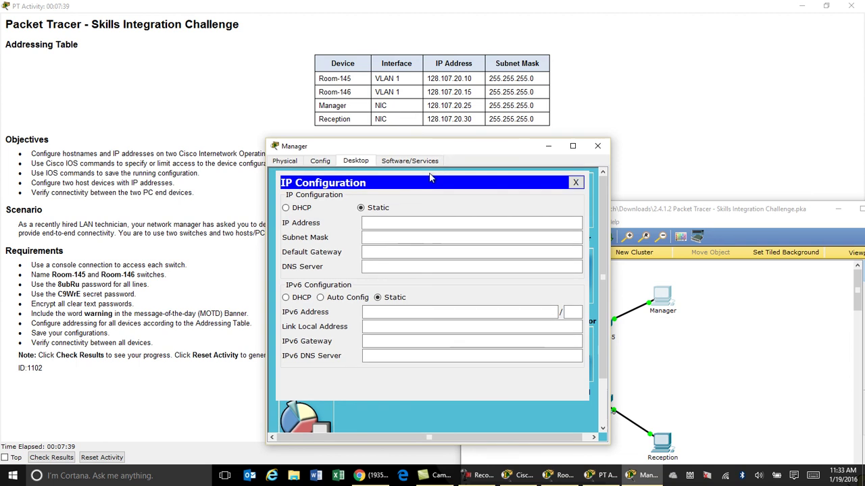
pyautogui.click(411, 223)
pyautogui.write('12')
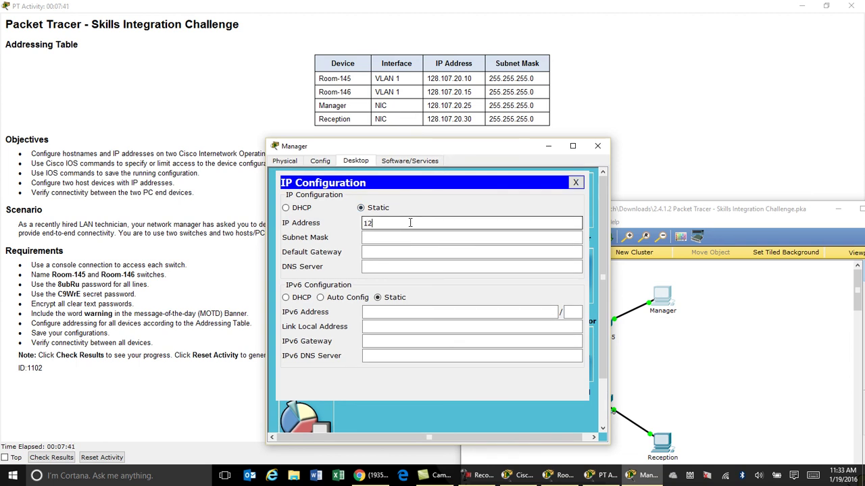
pyautogui.write('8.107.20.25')
# Set the Manager PC's subnet mask to 255.255.255.0, then close its configuration and return to the topology.
pyautogui.click(411, 237)
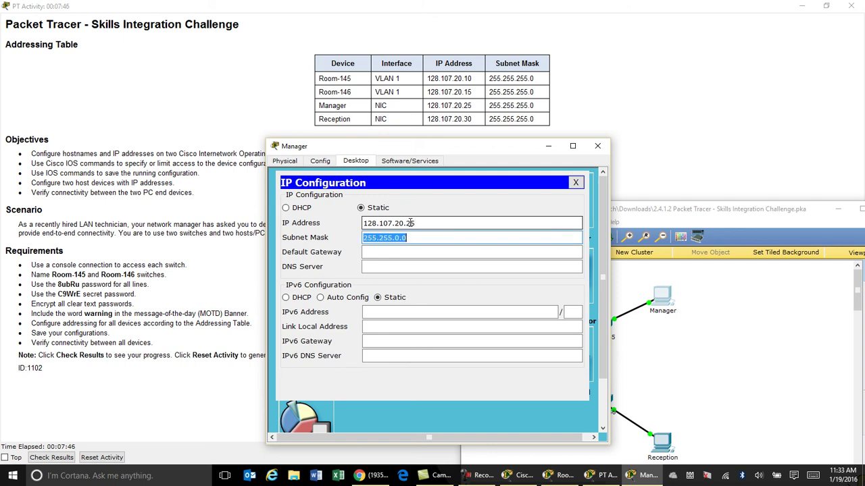
pyautogui.click(410, 238)
pyautogui.press('BackSpace')
pyautogui.press('BackSpace')
pyautogui.press('BackSpace')
pyautogui.write('255.0')
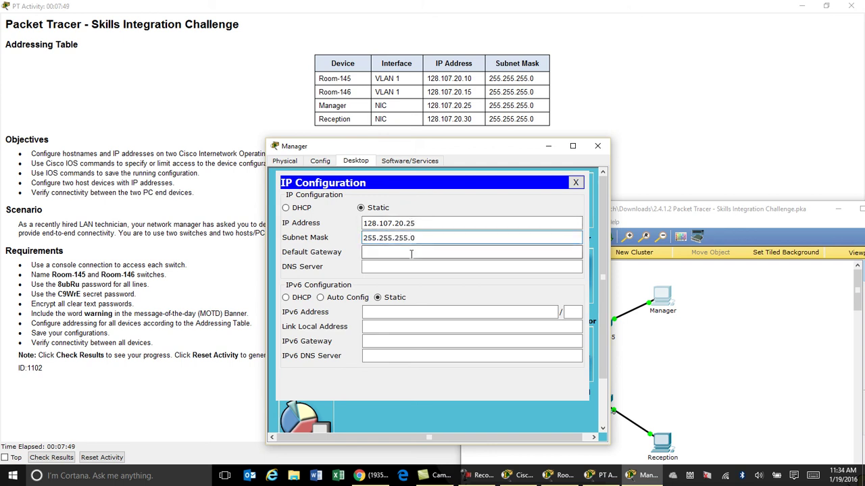
pyautogui.click(410, 256)
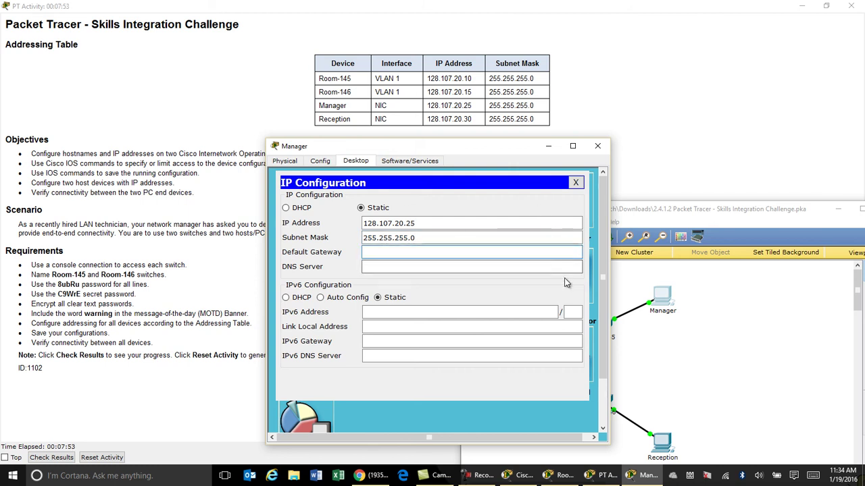
pyautogui.click(576, 186)
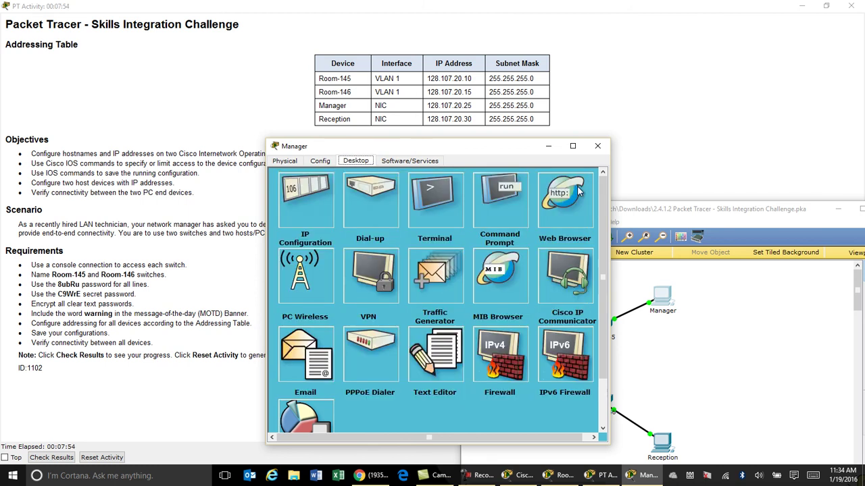
pyautogui.click(598, 146)
pyautogui.moveTo(708, 211); pyautogui.dragTo(480, 115)
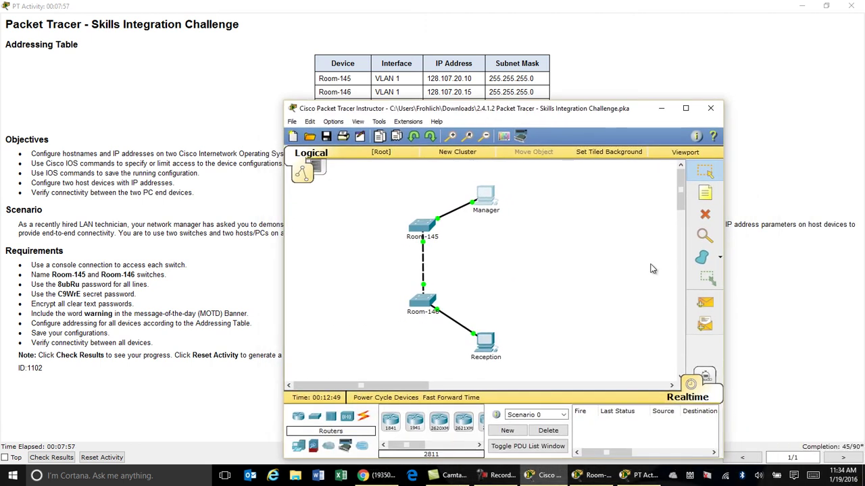